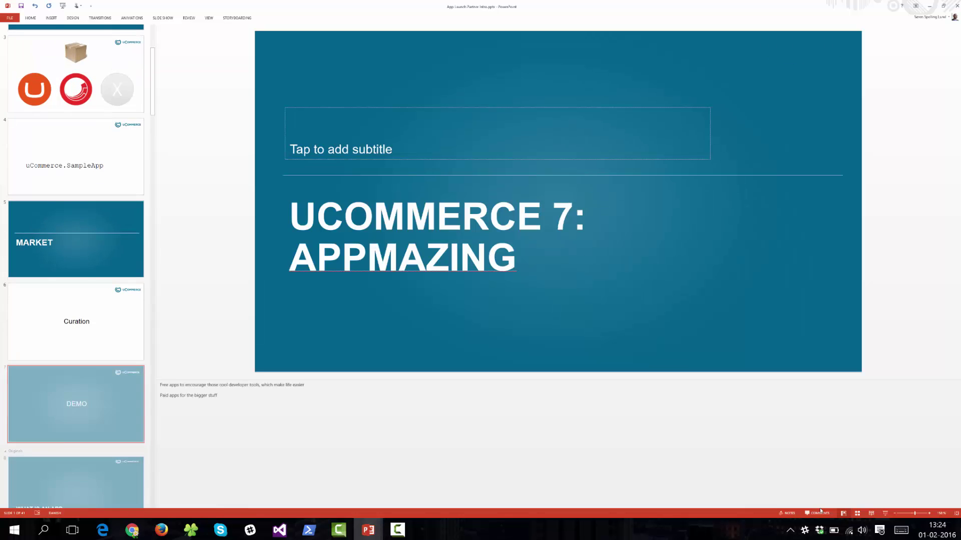
Bring the Chrome window with the Sitecore login page back to the front.
left_click(932, 6)
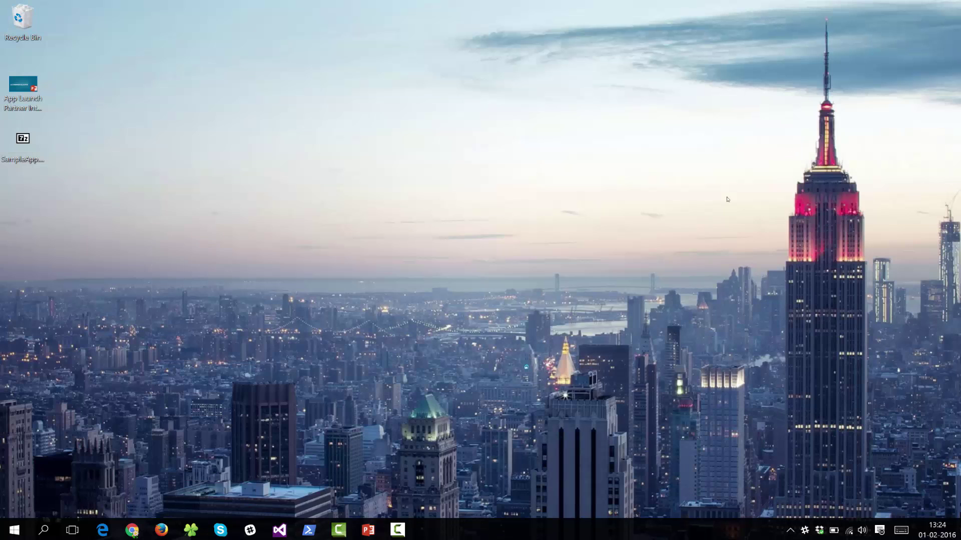
left_click(132, 530)
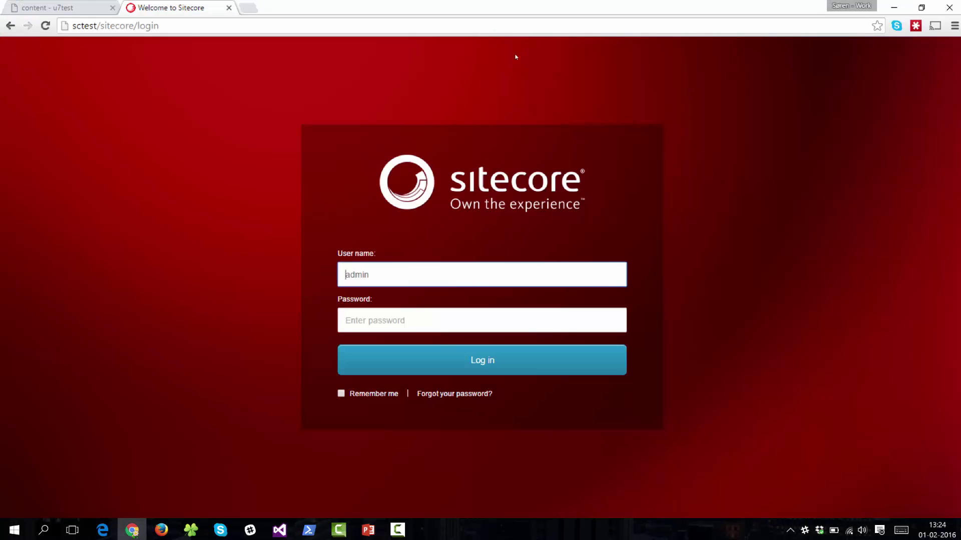
left_click(57, 6)
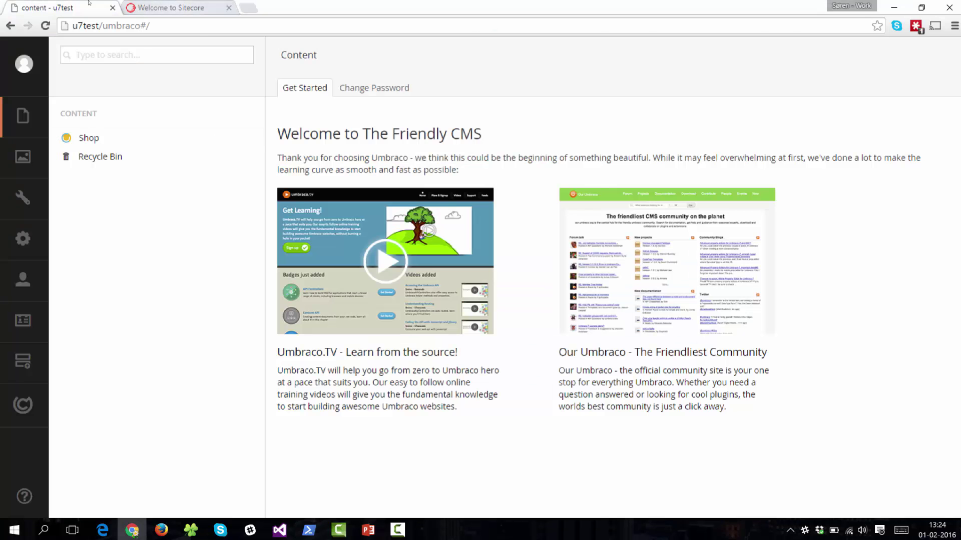
left_click(170, 7)
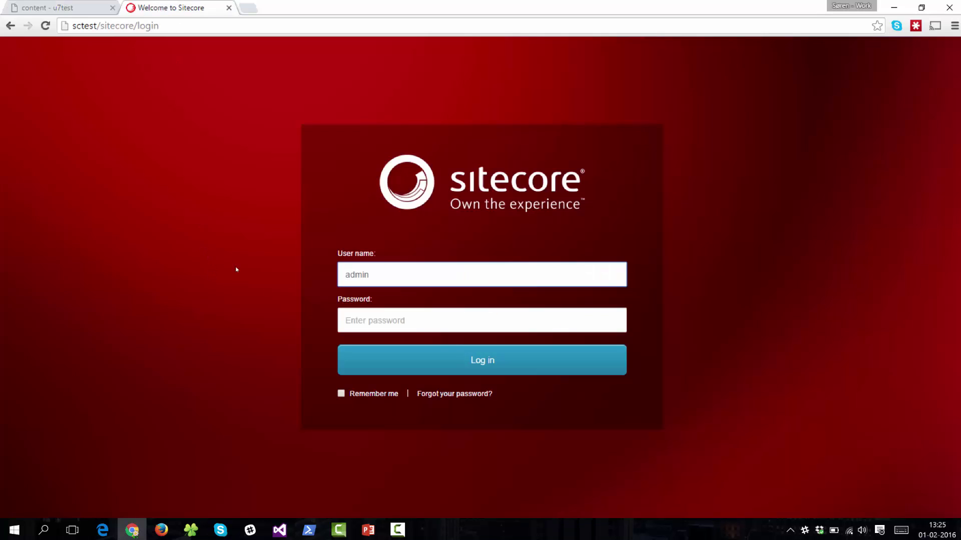
Log in to Sitecore with the account password and open uCommerce from the Launchpad.
key("Tab")
type("b")
left_click(552, 355)
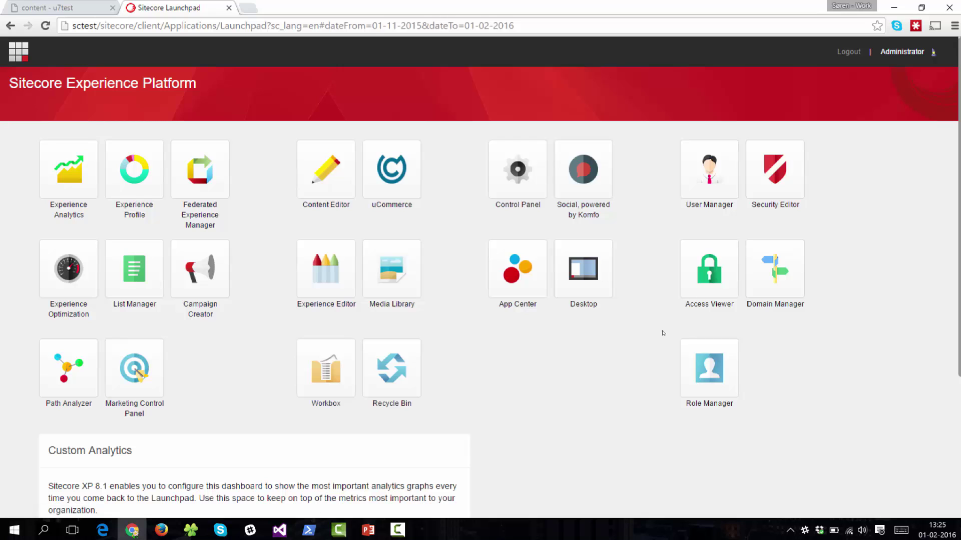
left_click(392, 170)
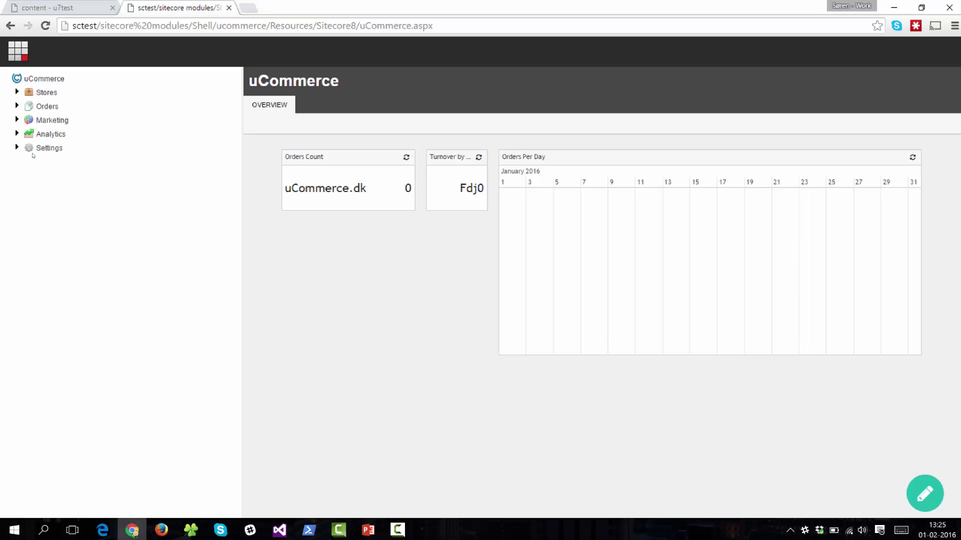
Under Settings > Apps > Install App, choose the SampleApp.0.0.0.1.nupkg package file.
left_click(17, 148)
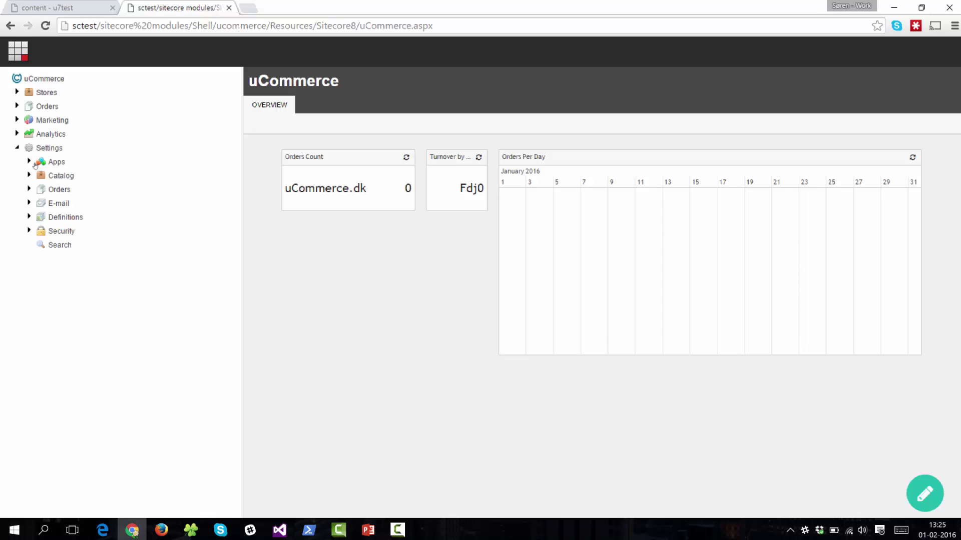
left_click(29, 162)
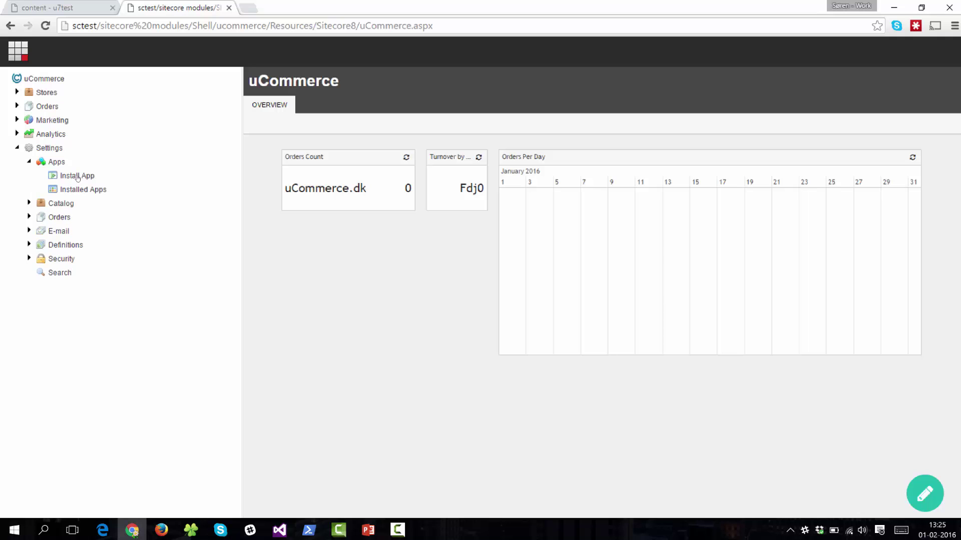
left_click(78, 177)
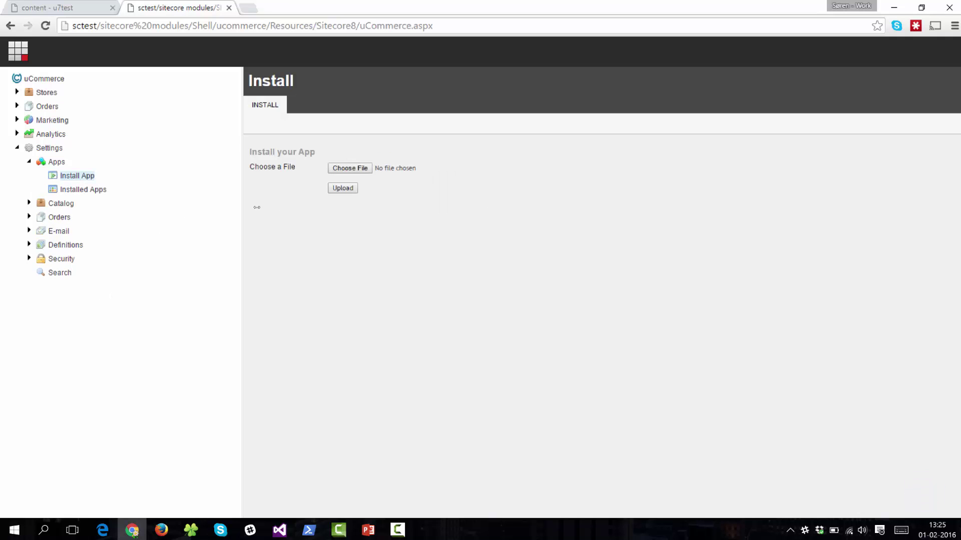
left_click(350, 168)
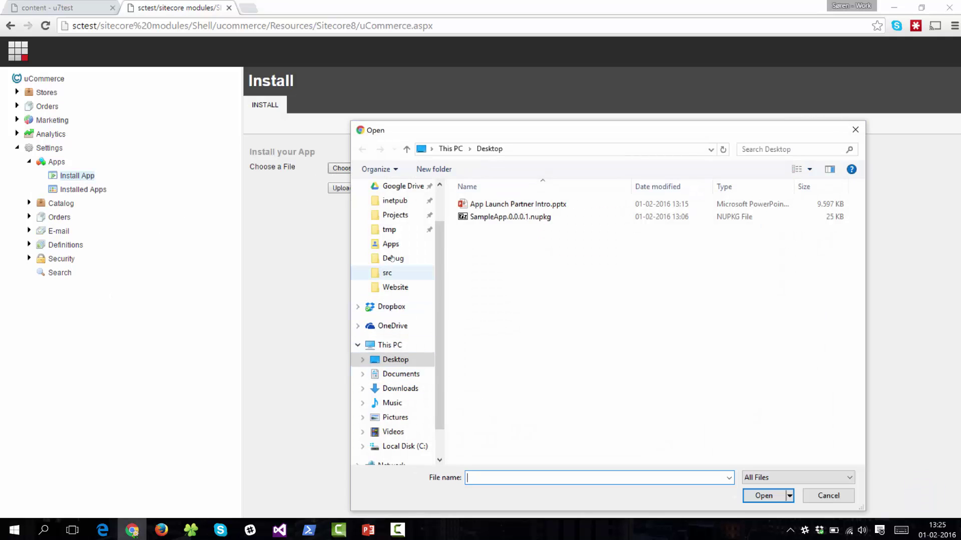
left_click(511, 217)
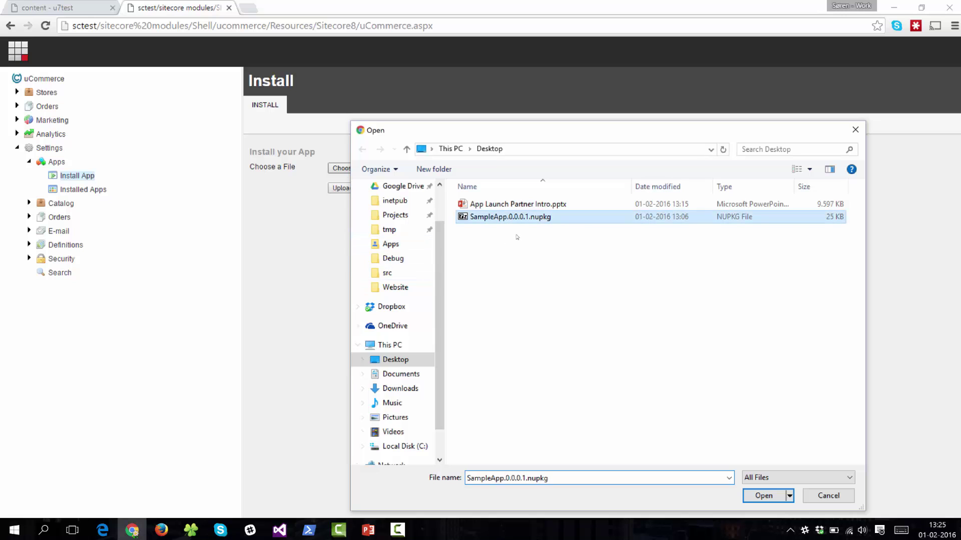
left_click(764, 496)
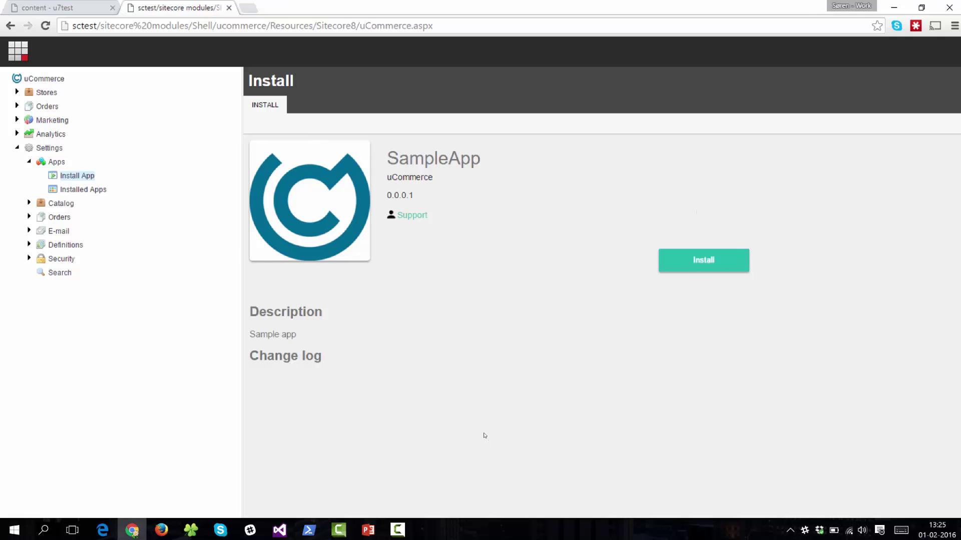
Install the uploaded SampleApp 0.0.0.1 package with the green Install button.
left_click(703, 260)
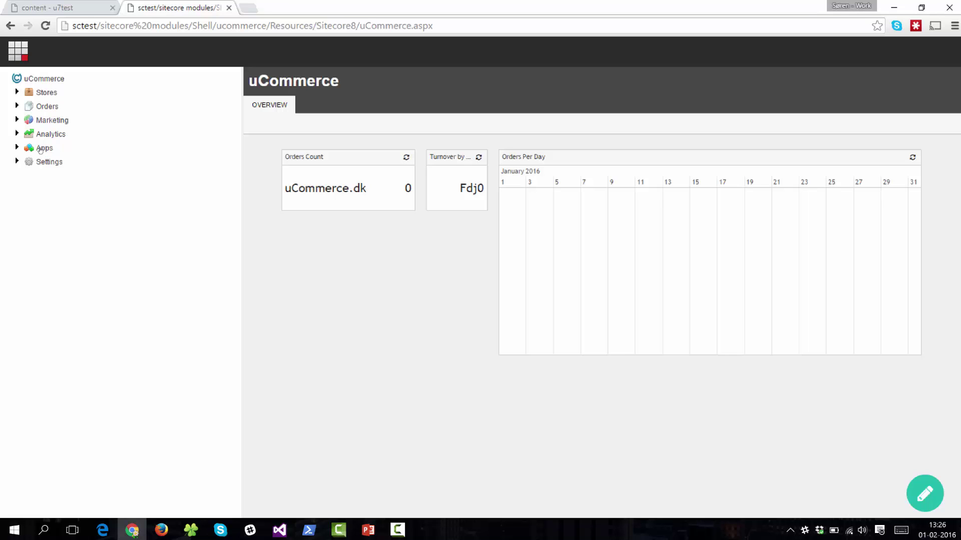
Open Apps > About and highlight uCommerce Version 7.0.0.16029 and Schema Version 148.
left_click(17, 148)
left_click(54, 162)
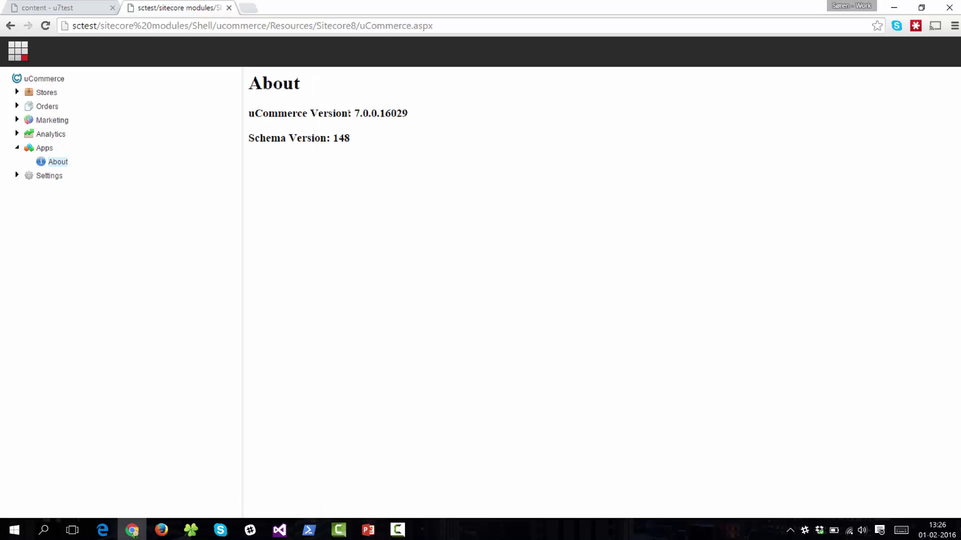
left_click_drag(354, 114, 408, 114)
left_click(404, 159)
left_click_drag(248, 138, 352, 140)
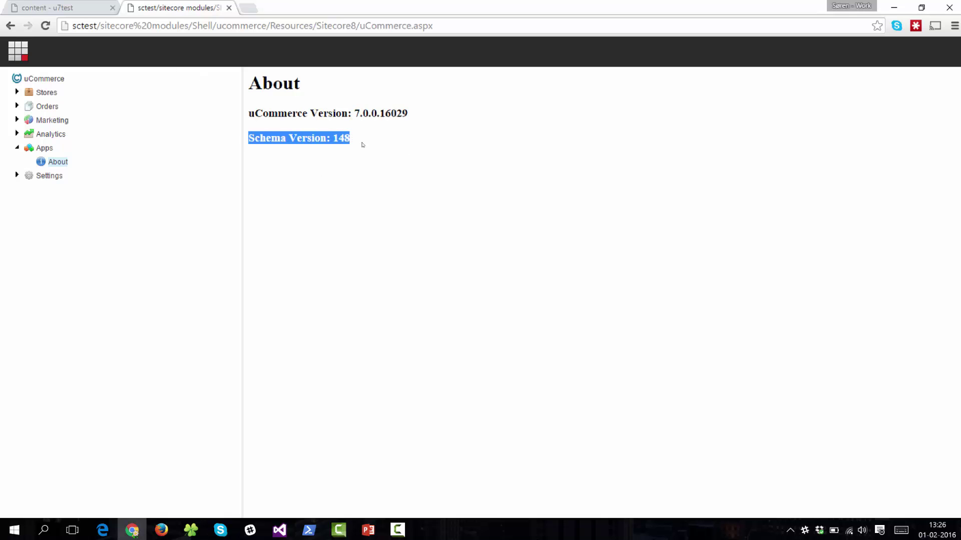
left_click(361, 144)
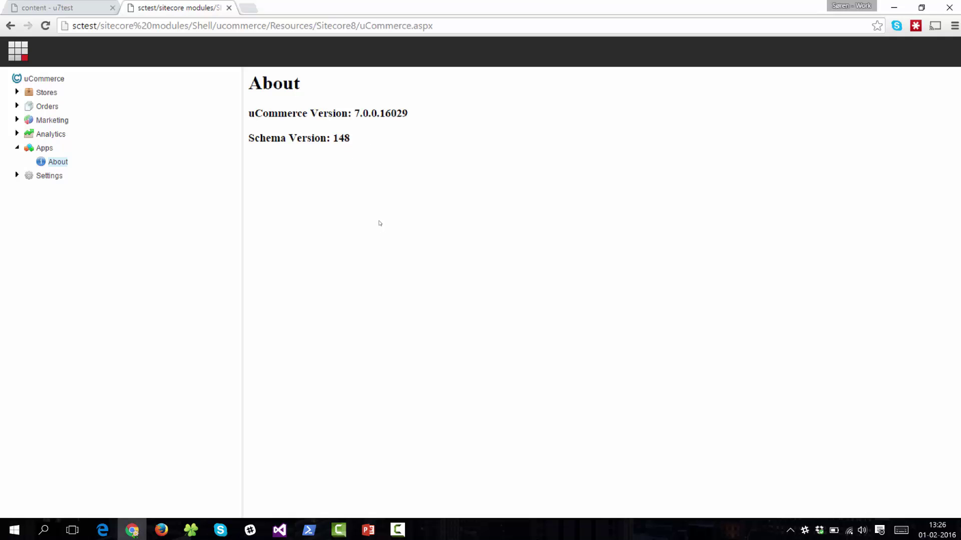
In the Umbraco tab, go to uCommerce Settings > Apps > Install App and choose SampleApp.0.0.0.1.nupkg.
left_click(79, 11)
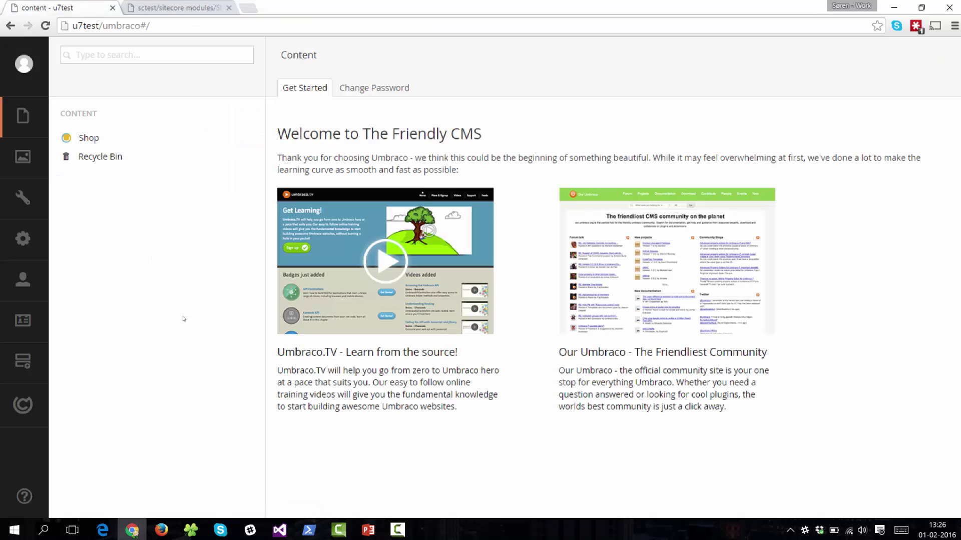
left_click(23, 404)
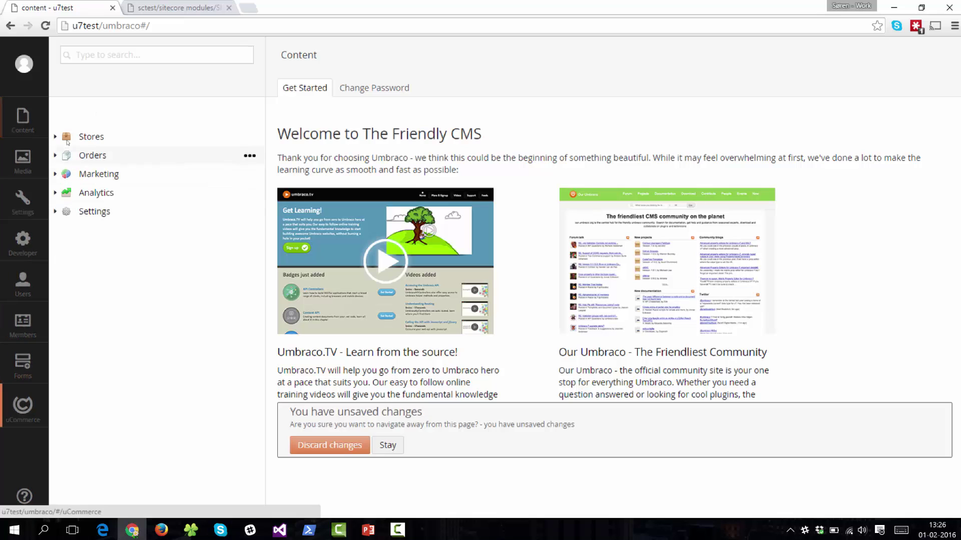
left_click(55, 212)
left_click(67, 230)
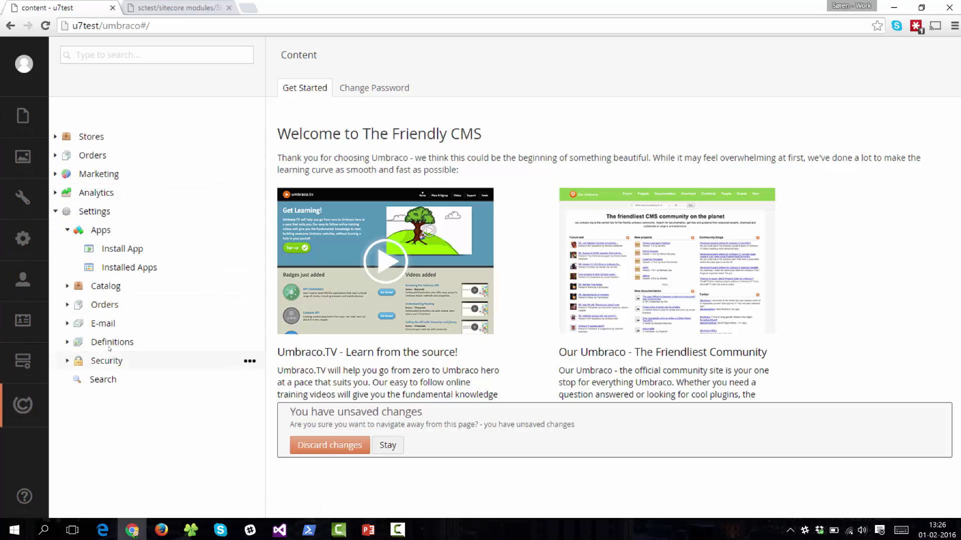
left_click(116, 251)
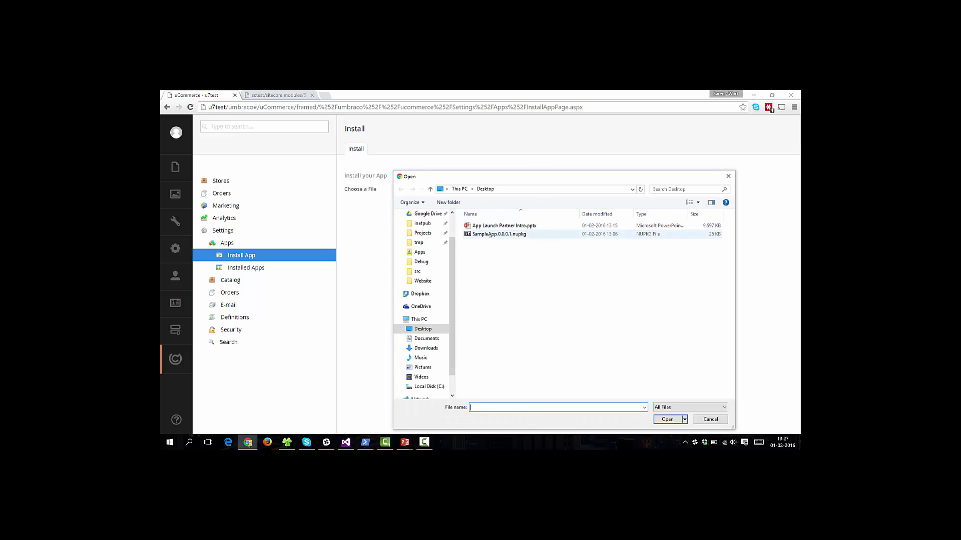
left_click(515, 234)
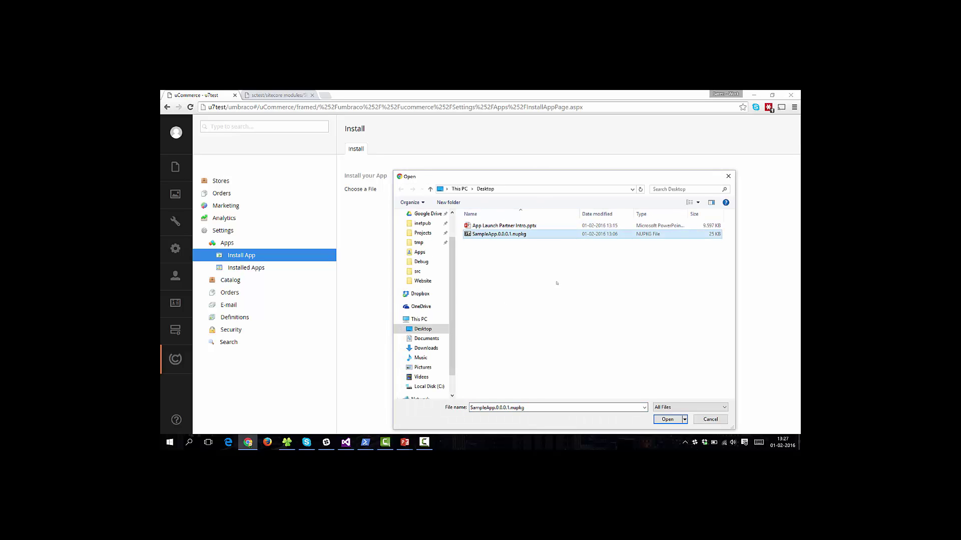
left_click(668, 419)
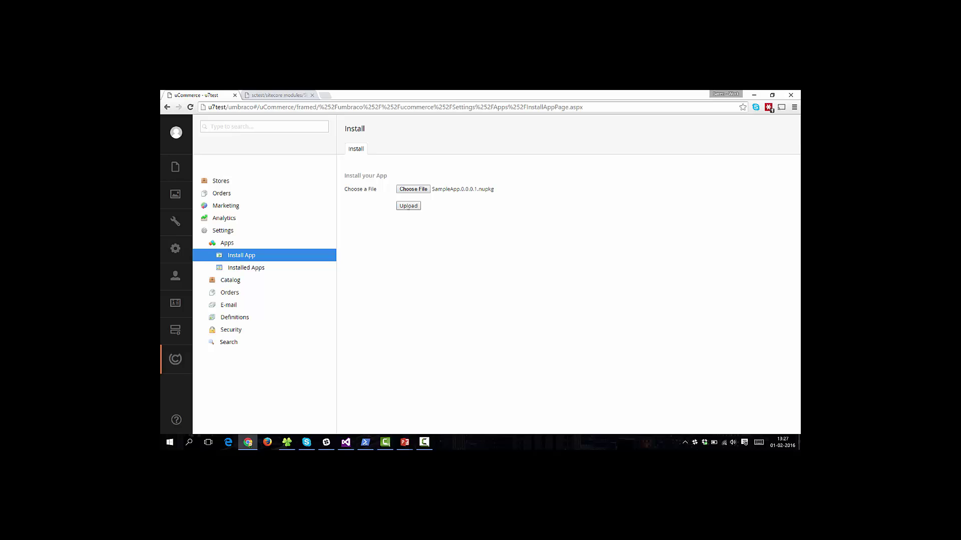
Upload the chosen SampleApp package and install it.
left_click(409, 206)
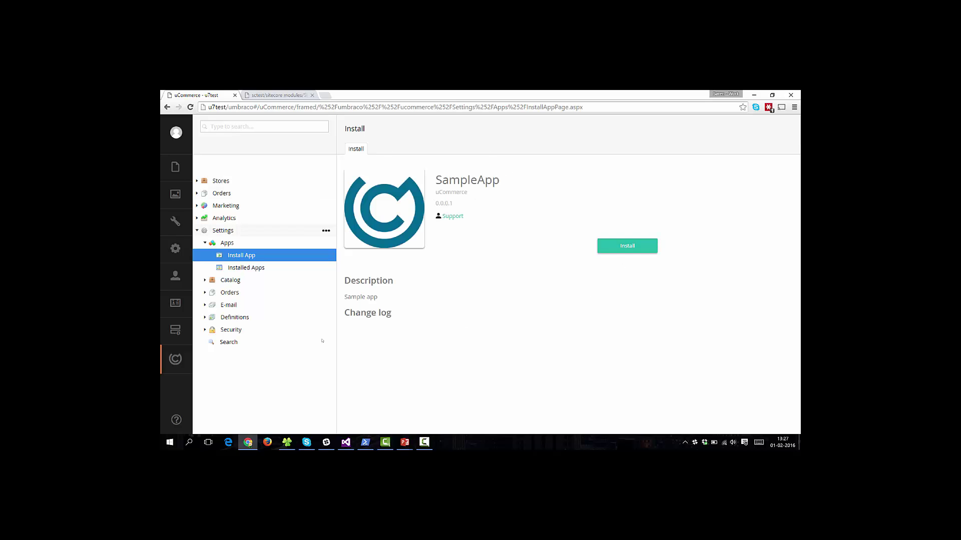
left_click(627, 246)
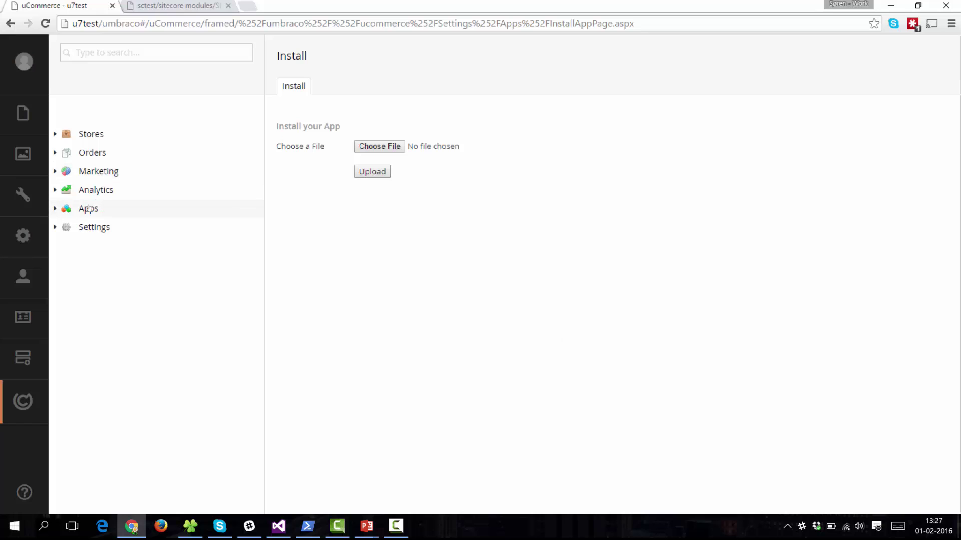
Open Apps > About on Umbraco and compare version 7.0.0.16029 against the Sitecore tab.
left_click(55, 209)
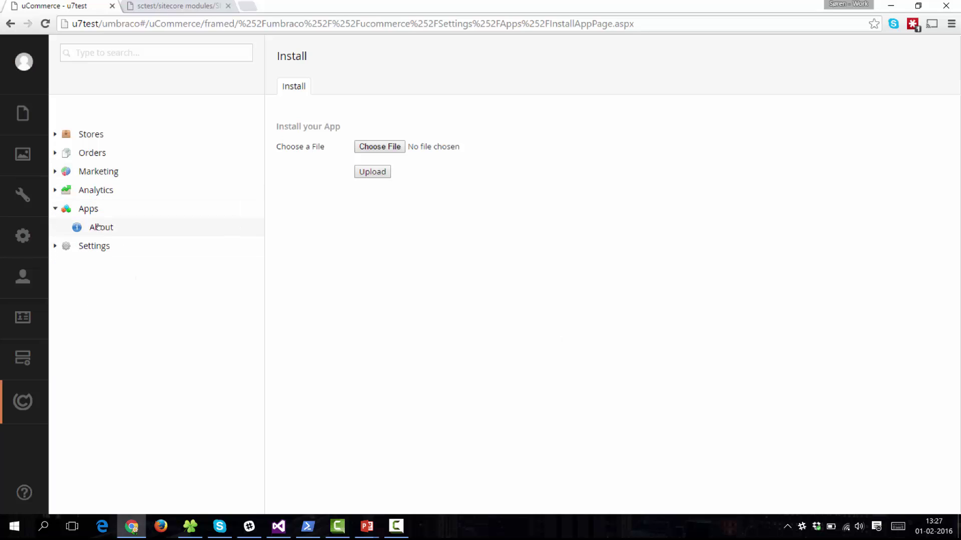
left_click(96, 227)
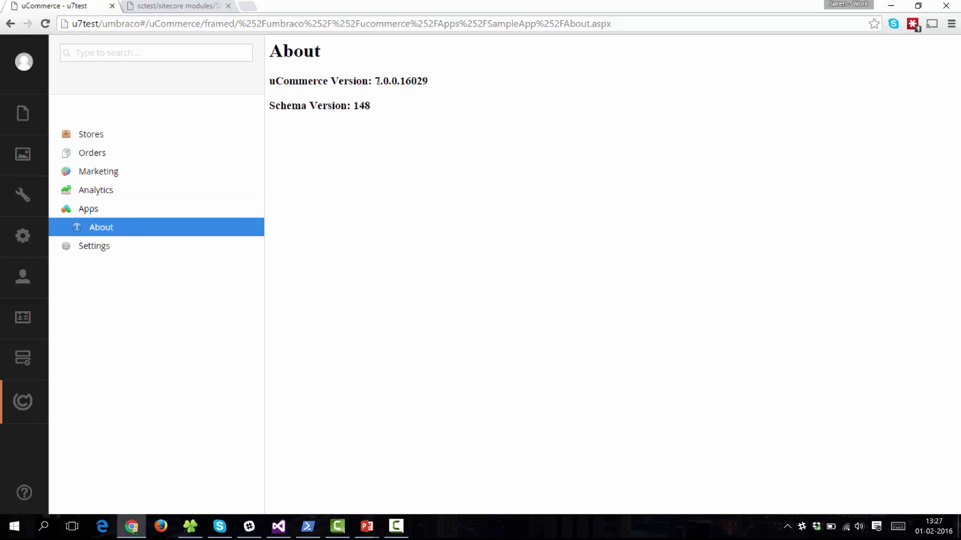
left_click_drag(377, 80, 405, 83)
left_click(399, 90)
left_click(174, 6)
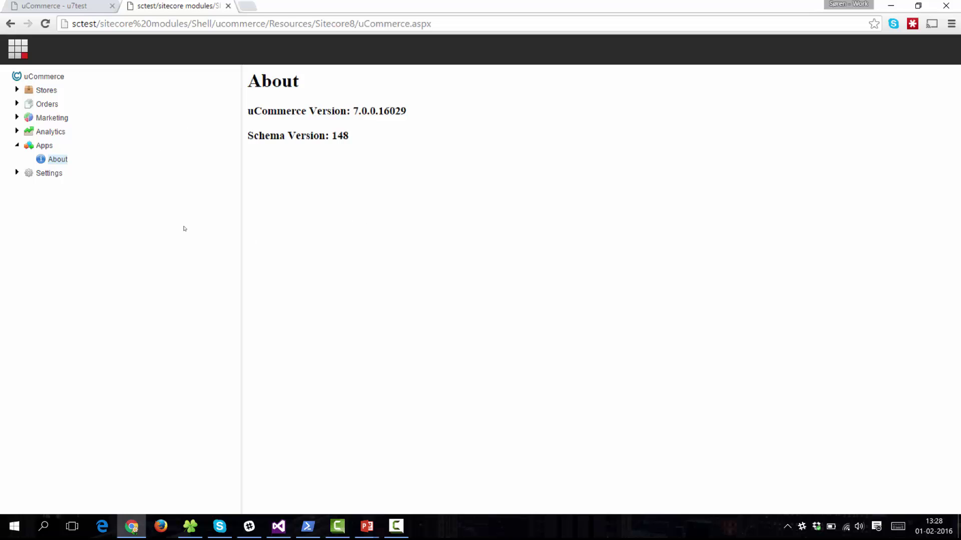
left_click(54, 6)
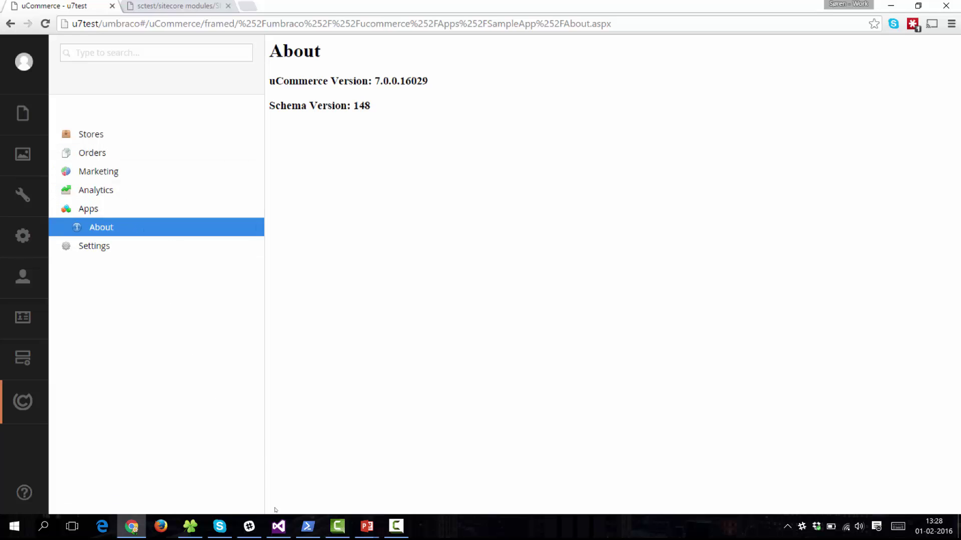
In Visual Studio, close the build output and collapse the Nuget folder in Solution Explorer.
left_click(278, 527)
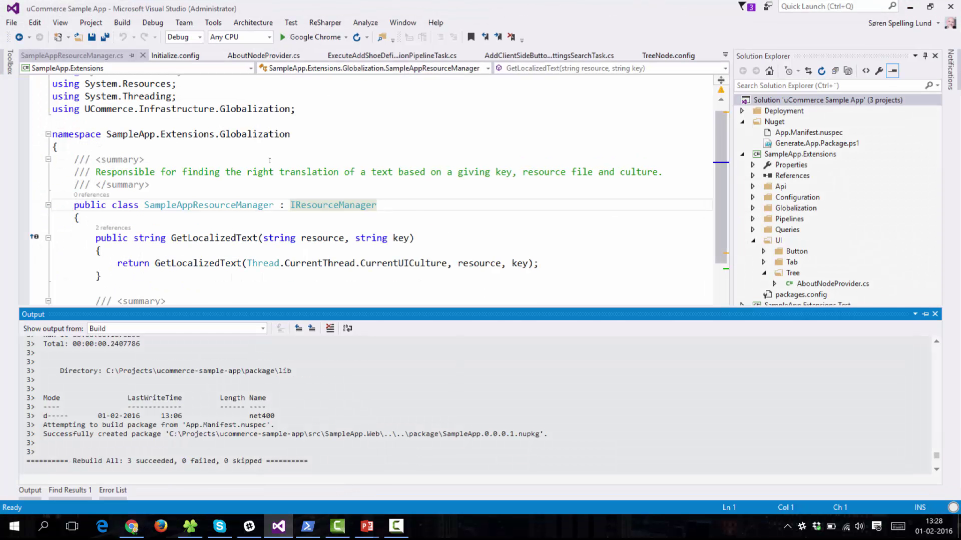
left_click(195, 218)
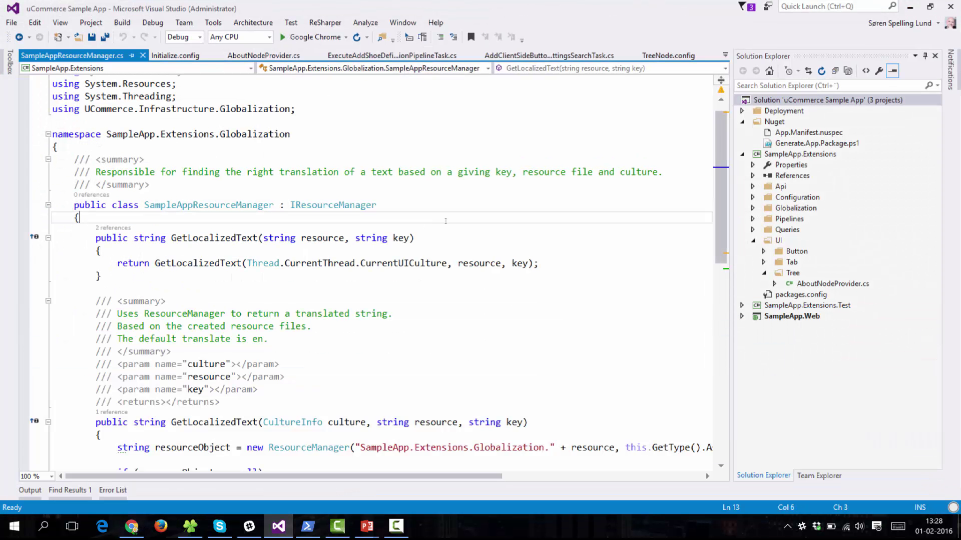
left_click(742, 121)
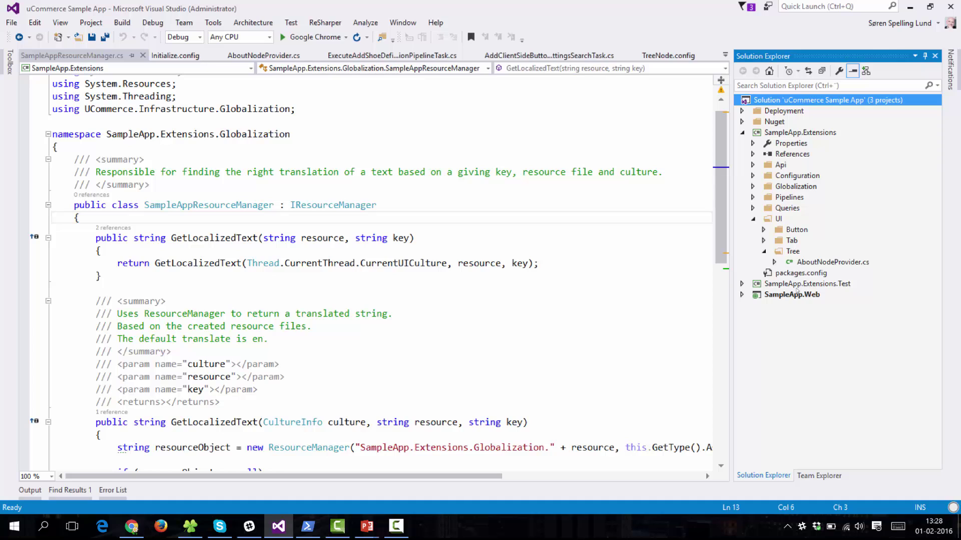
Rebuild the solution and find the created SampleApp.0.0.0.1.nupkg path in the Output log.
left_click(122, 23)
left_click(49, 49)
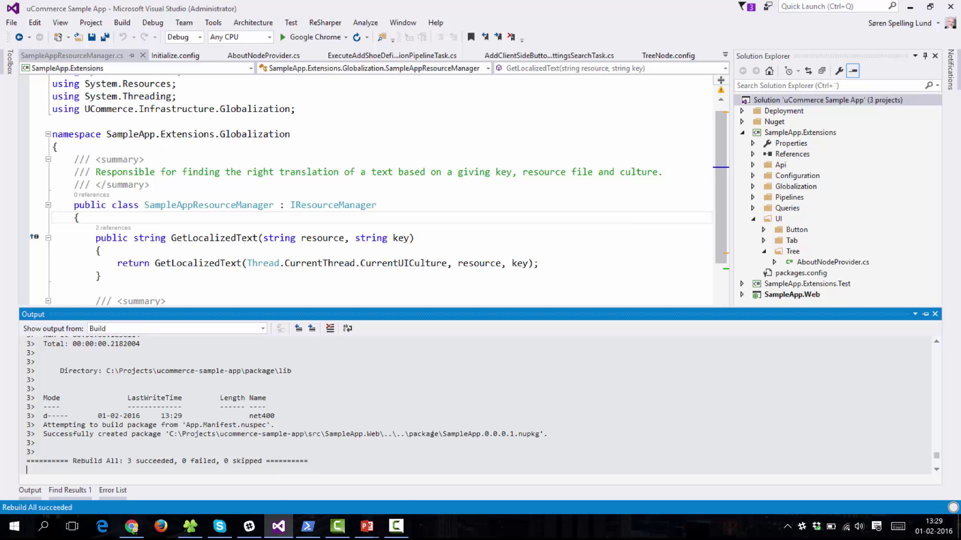
left_click_drag(443, 434, 544, 433)
left_click(489, 434)
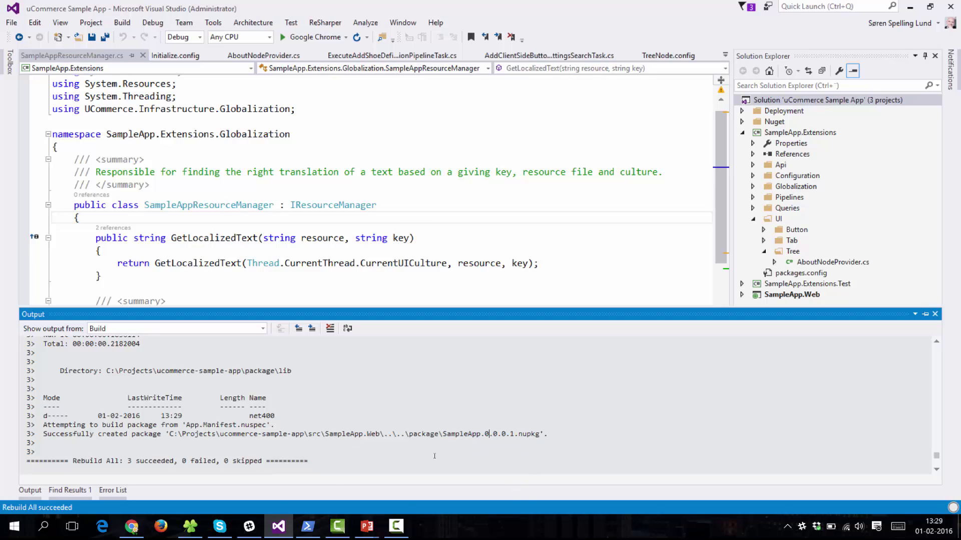
left_click(193, 523)
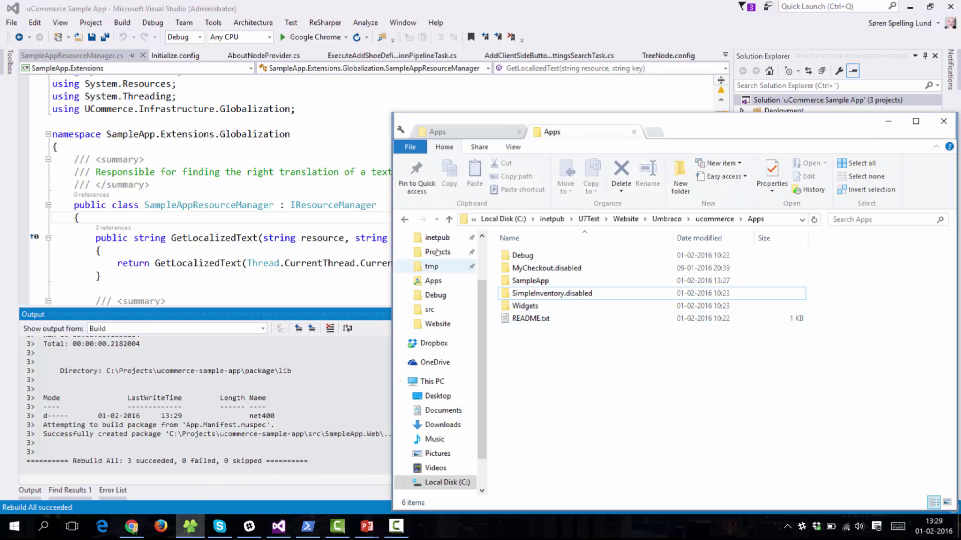
left_click(437, 252)
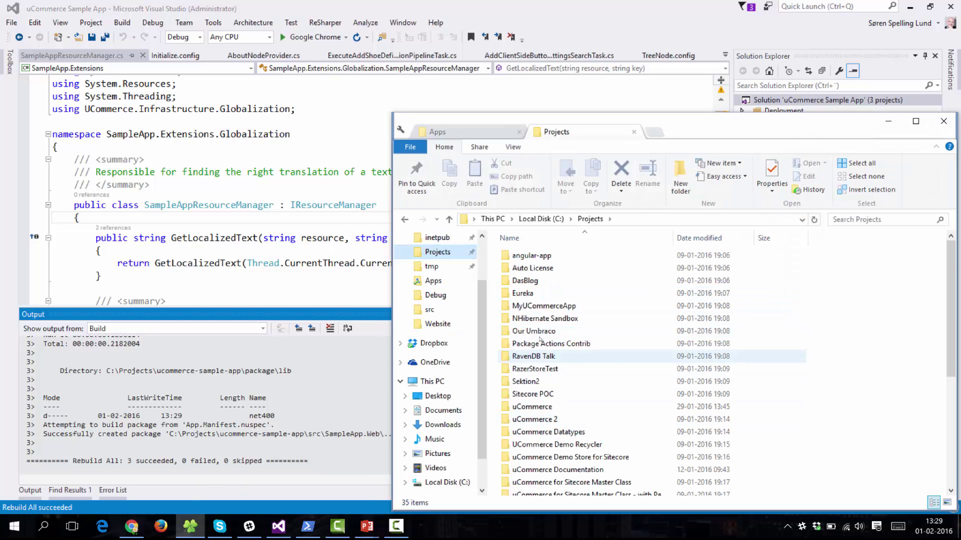
scroll(570, 396, "down", 5)
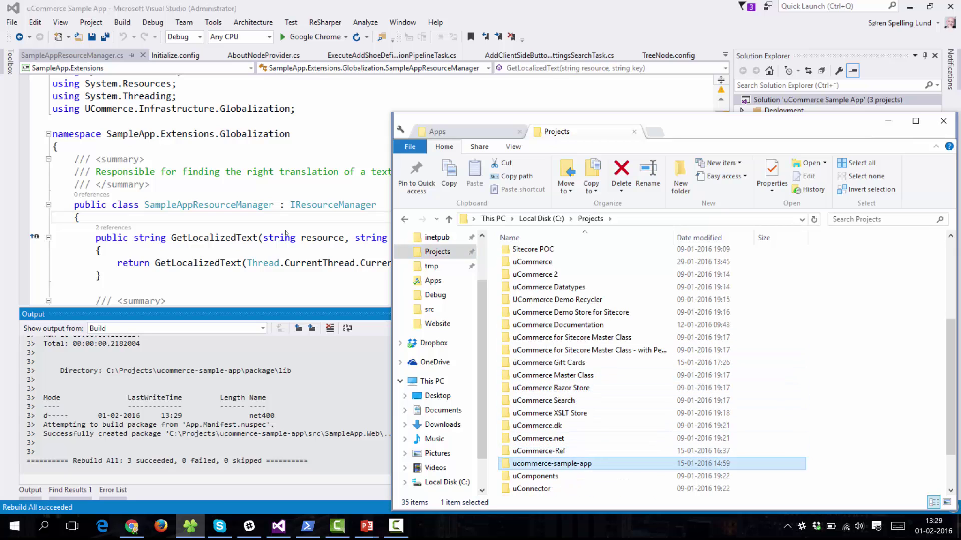
double_click(572, 464)
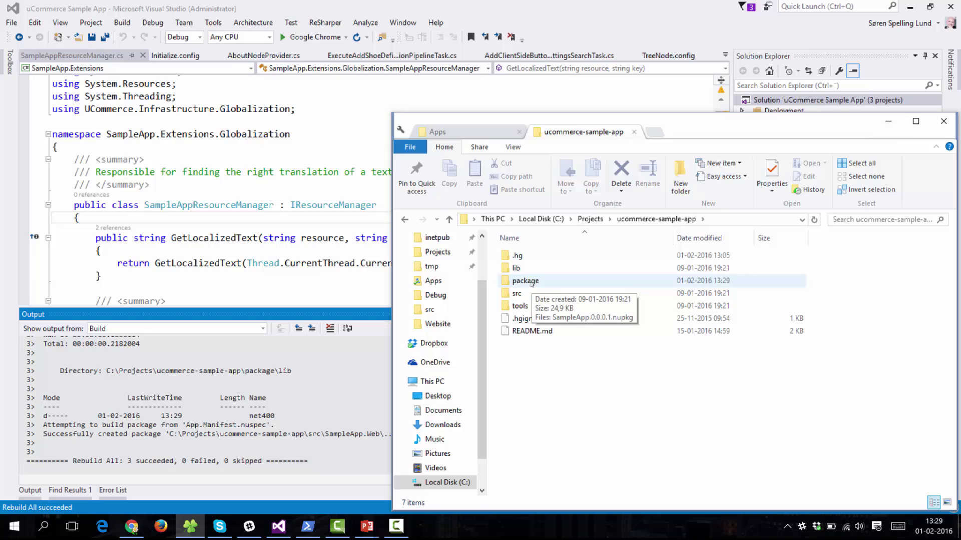
double_click(531, 282)
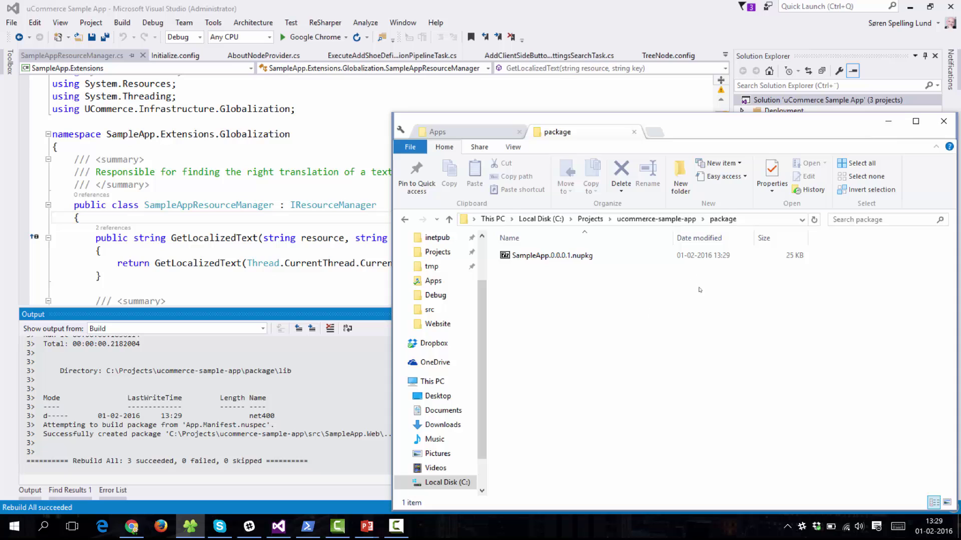
left_click(888, 121)
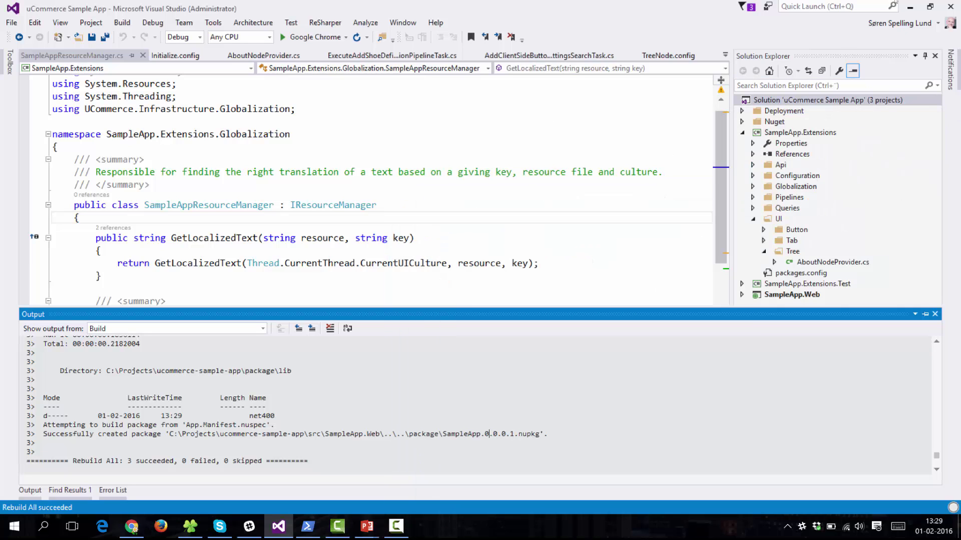
Download the Gift Cards 1.0.0.0 package from apps.ucommerce.net, then return to the u7test tab.
left_click(909, 6)
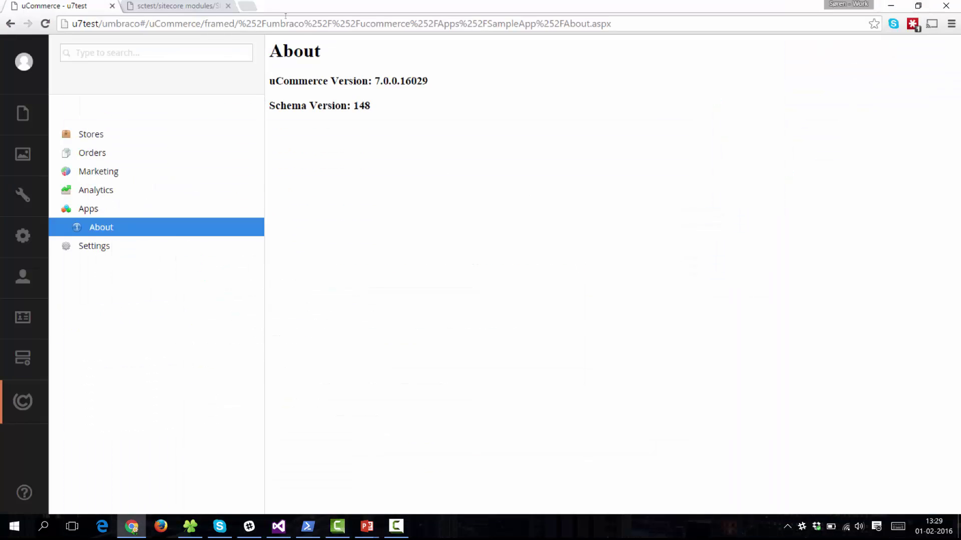
left_click(250, 7)
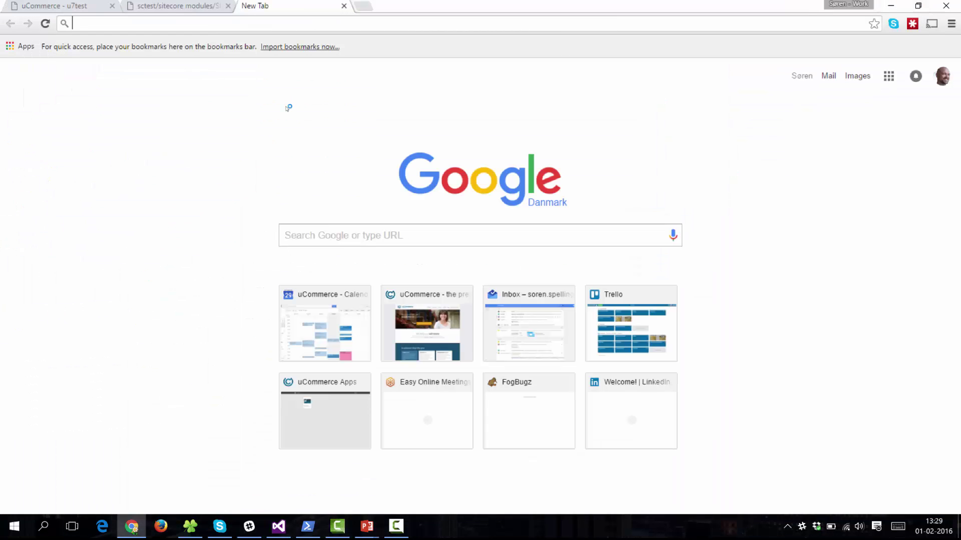
type("apps.ucommerce.net")
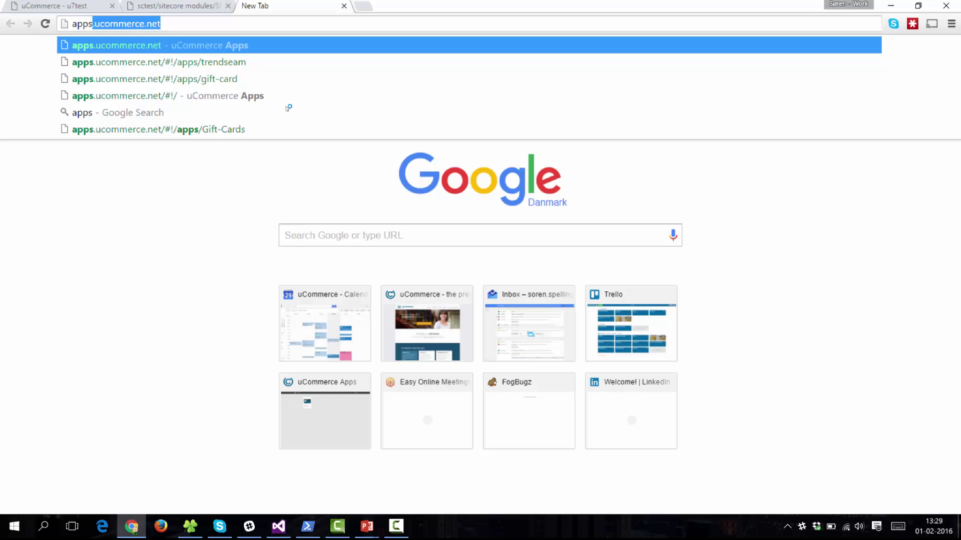
key("Return")
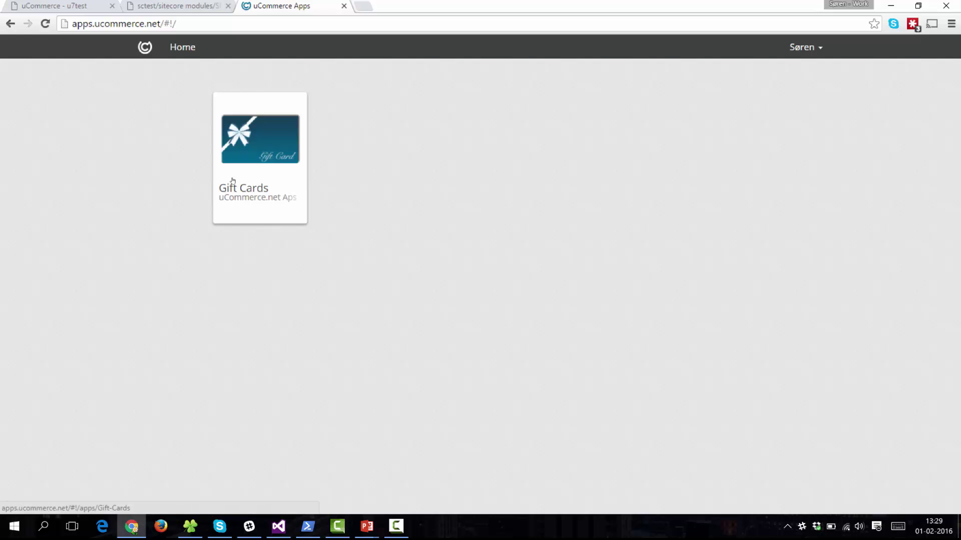
left_click(269, 156)
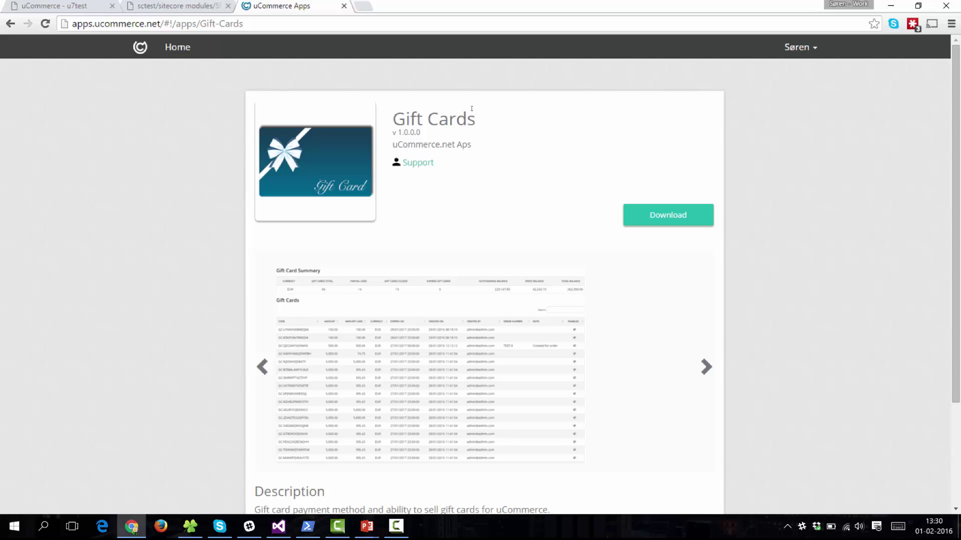
left_click(659, 216)
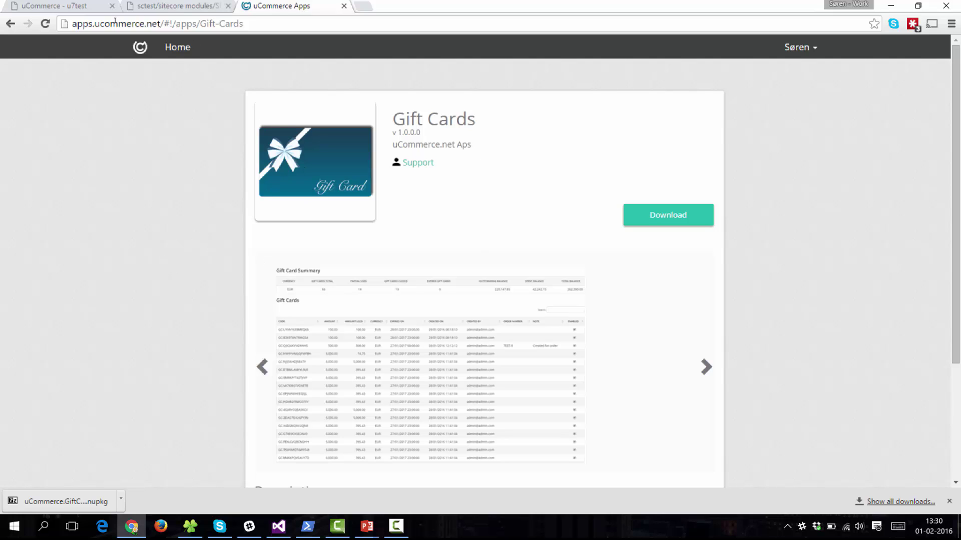
left_click(66, 6)
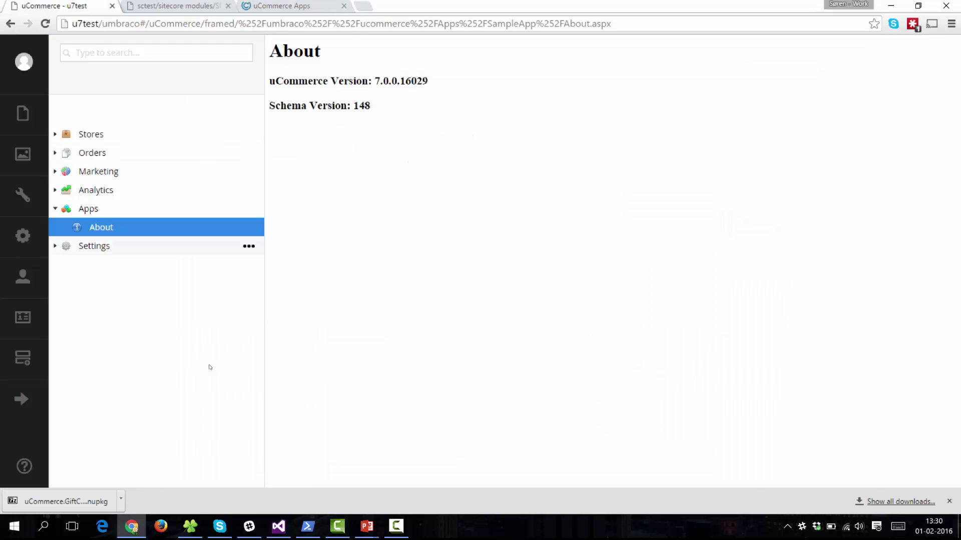
Go to the Install App page under Settings > Apps.
left_click(55, 246)
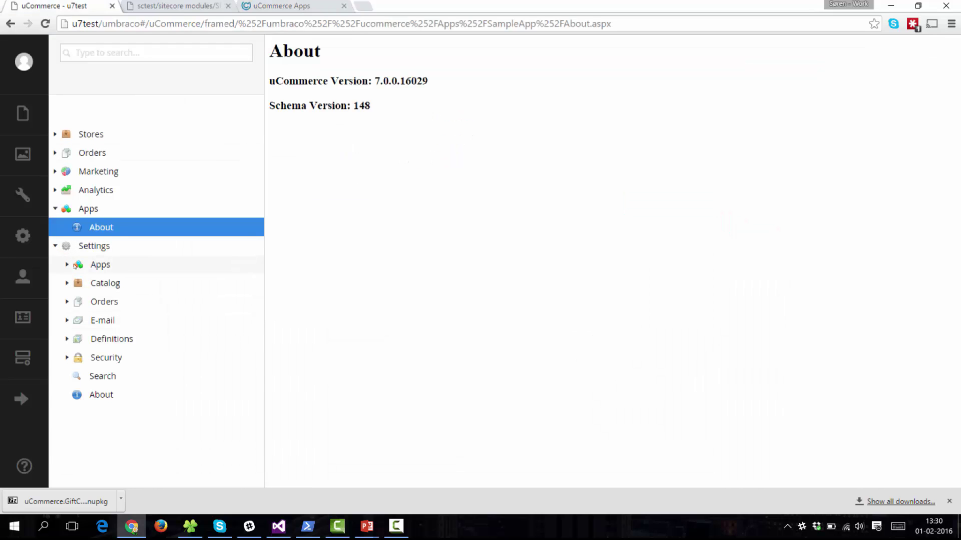
left_click(67, 264)
left_click(122, 283)
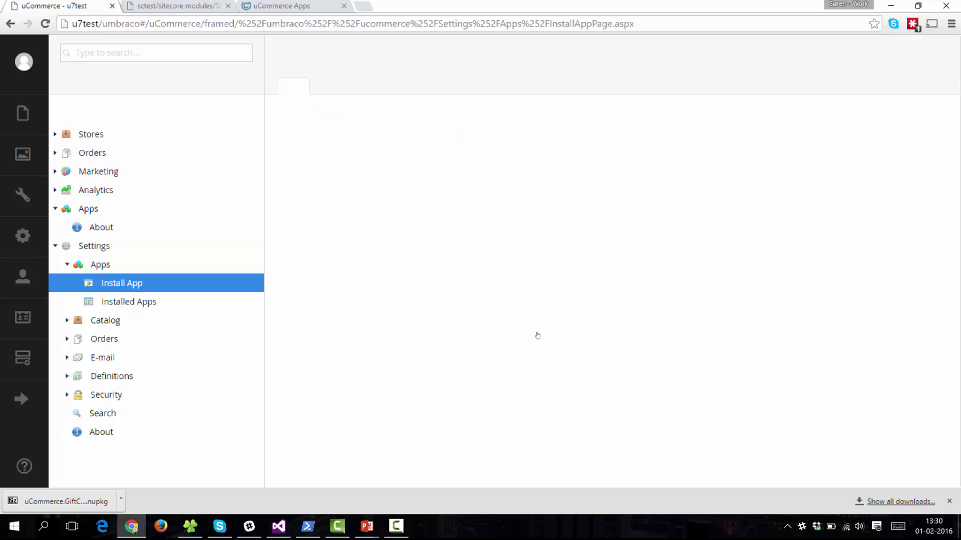
Choose uCommerce.GiftCards.1.0.0.0.nupkg from the Downloads folder as the package to install.
left_click(379, 147)
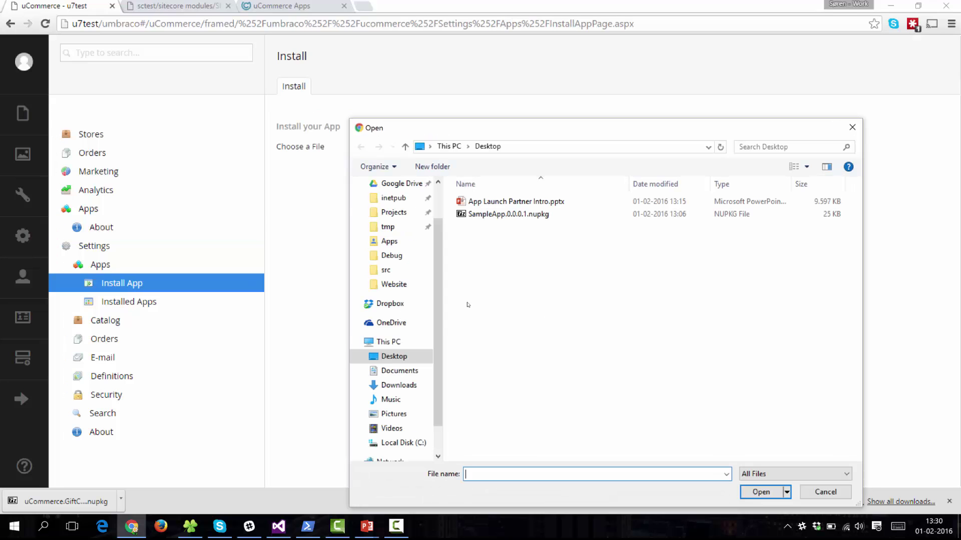
scroll(395, 275, "up", 2)
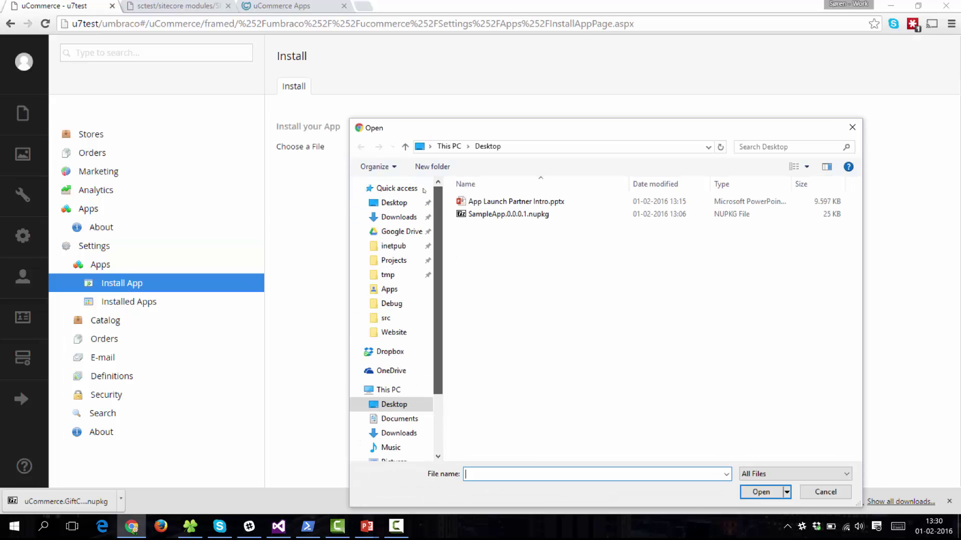
left_click(399, 216)
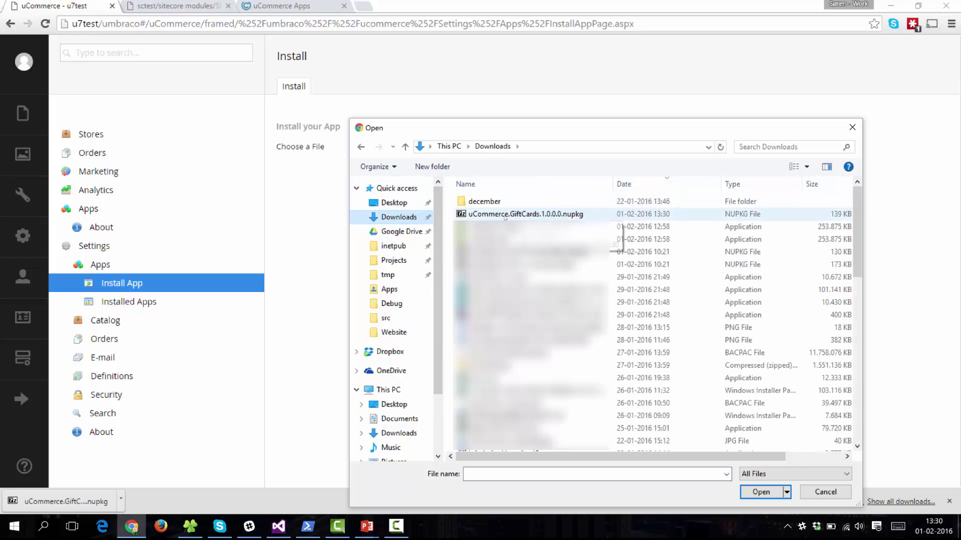
left_click(550, 214)
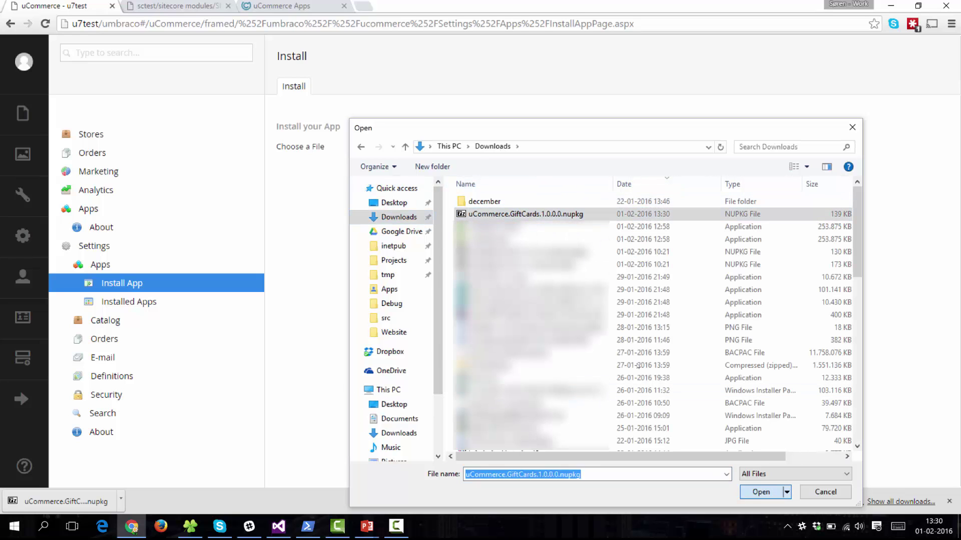
left_click(760, 492)
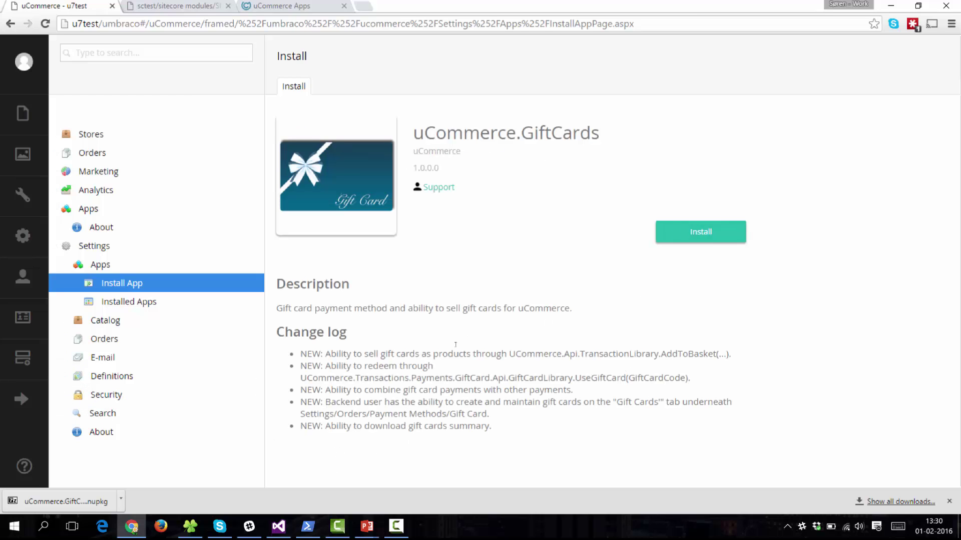
Install the uCommerce.GiftCards package and let the back office reload.
left_click(688, 235)
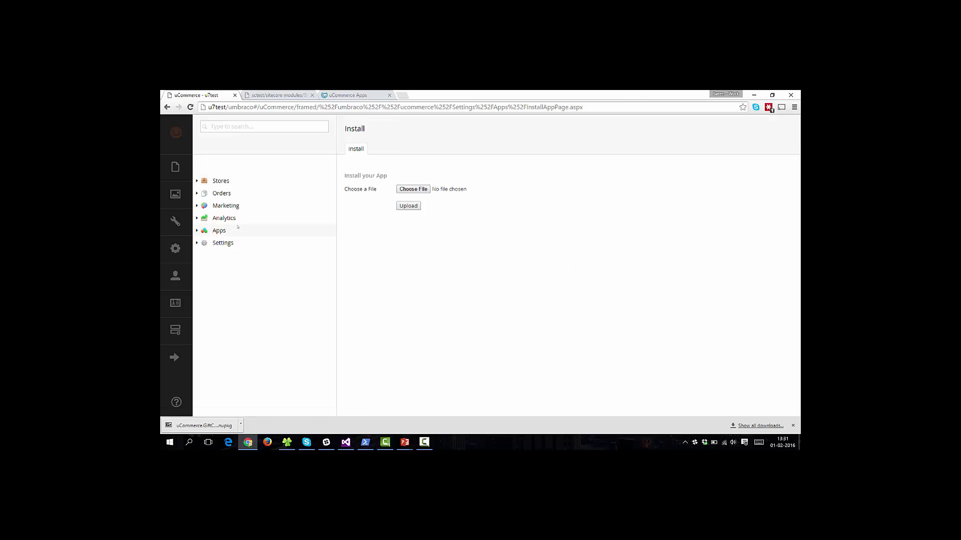
Expand Settings > Orders > Payment Methods to reveal the new Gift Card payment method.
left_click(197, 243)
left_click(204, 280)
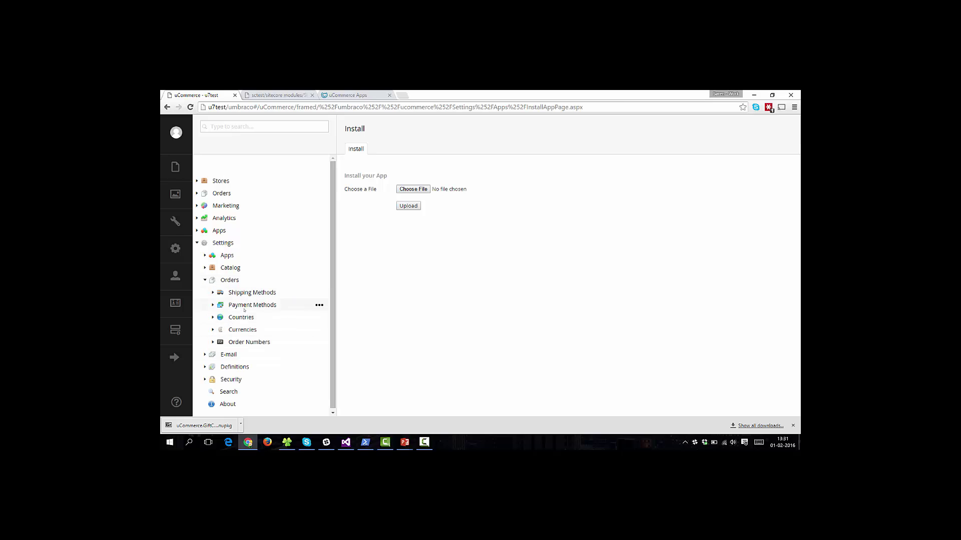
left_click(213, 305)
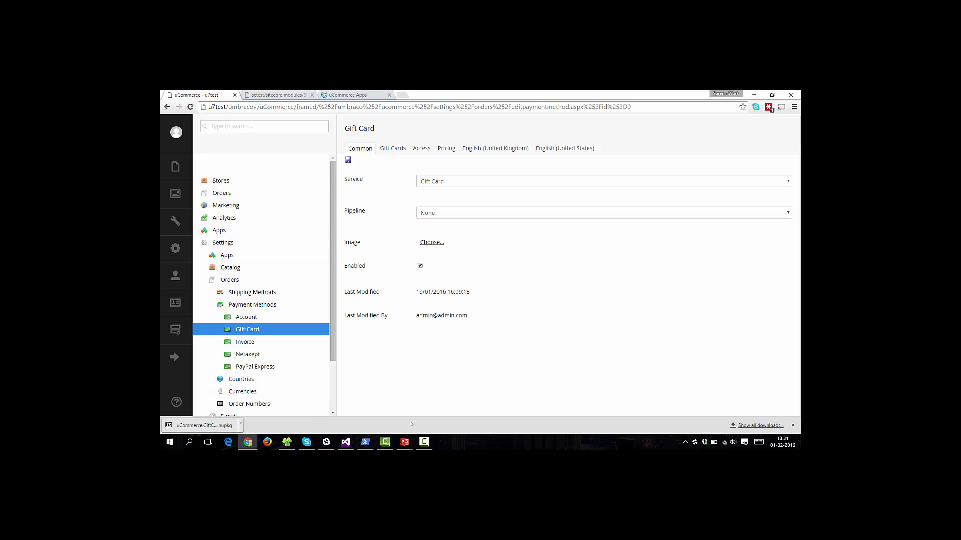
left_click(404, 442)
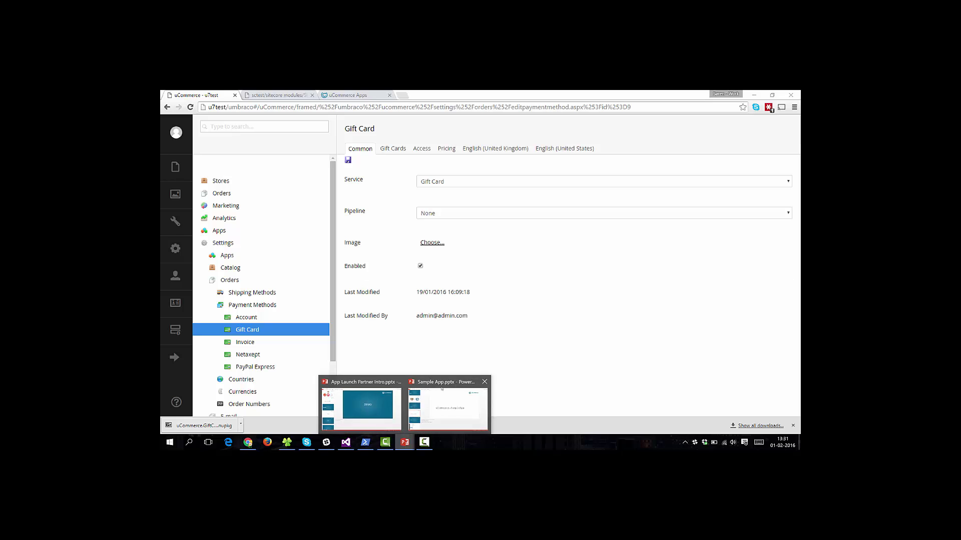
left_click(377, 407)
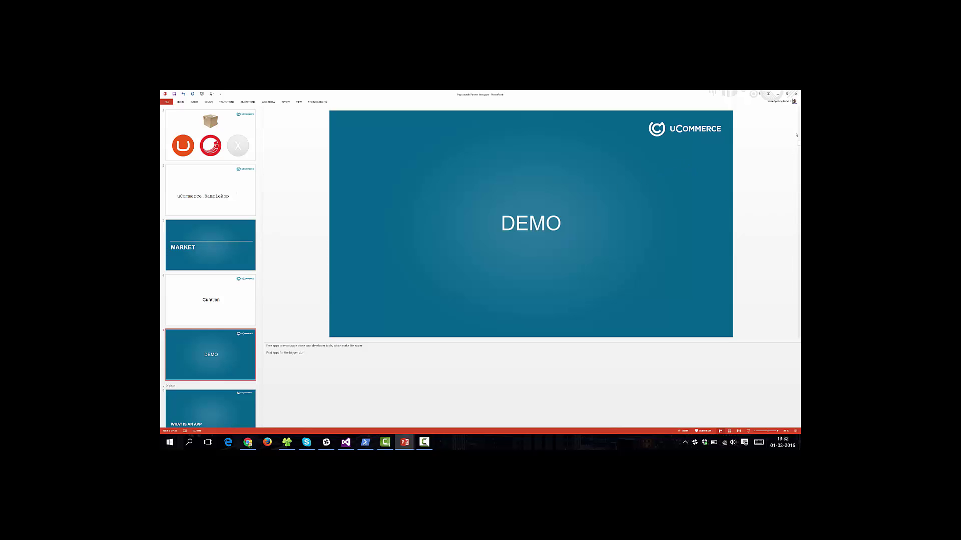
left_click(777, 94)
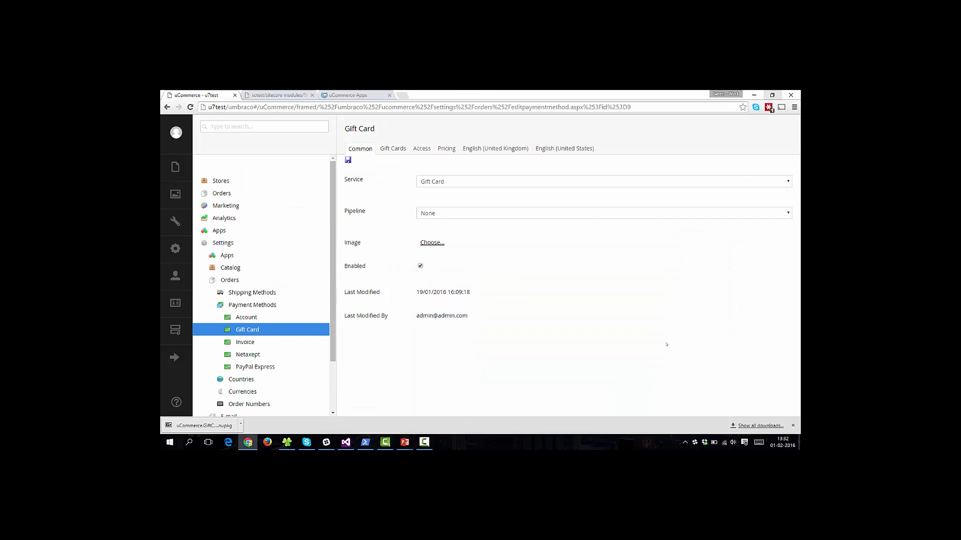